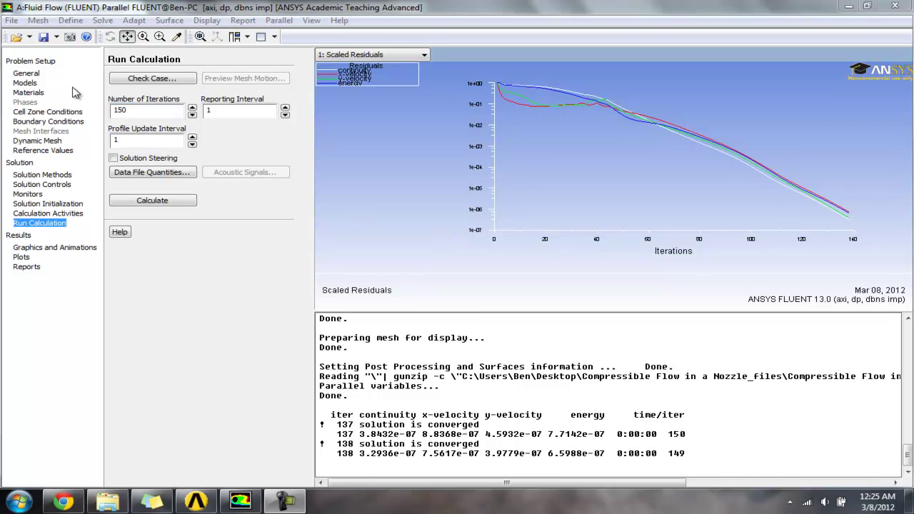
# Bring up the Graphics and Animations page under Results for the converged nozzle case
pyautogui.click(45, 248)
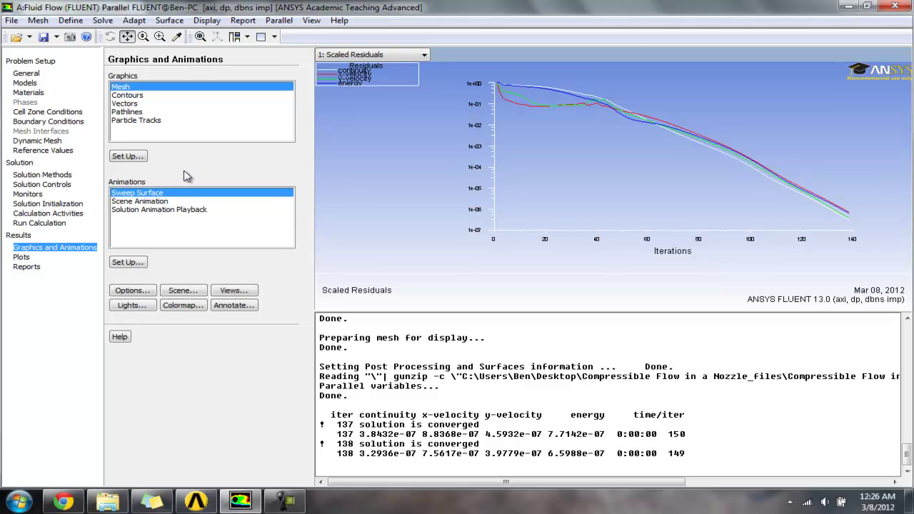
# Apply an axis mirror plane in Views so the full nozzle is displayed
pyautogui.click(243, 292)
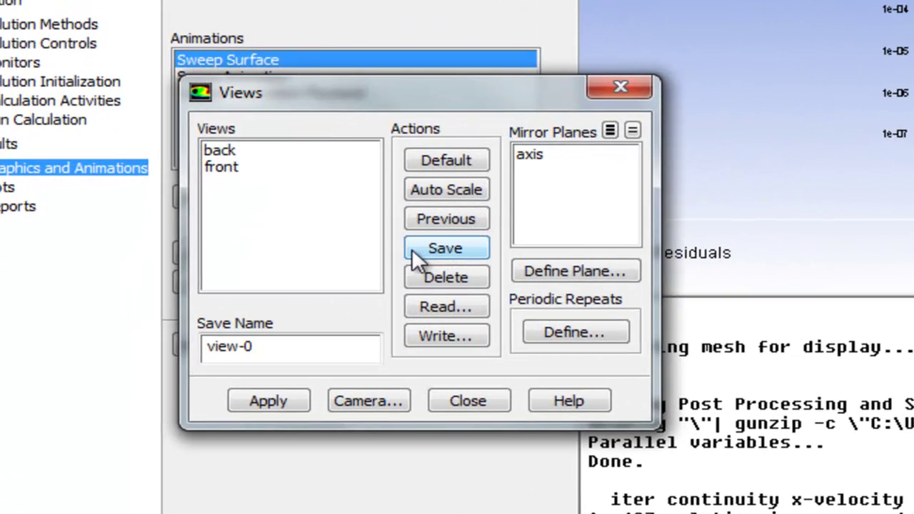
pyautogui.click(561, 164)
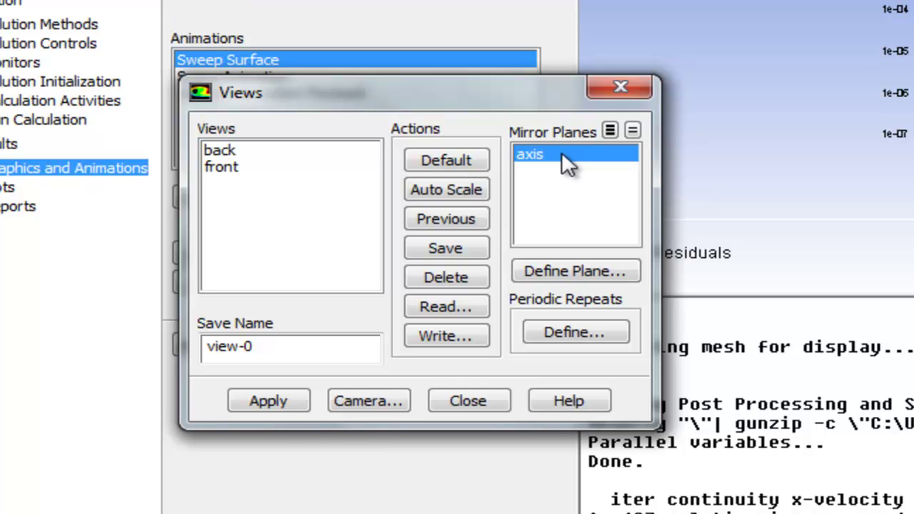
pyautogui.click(289, 401)
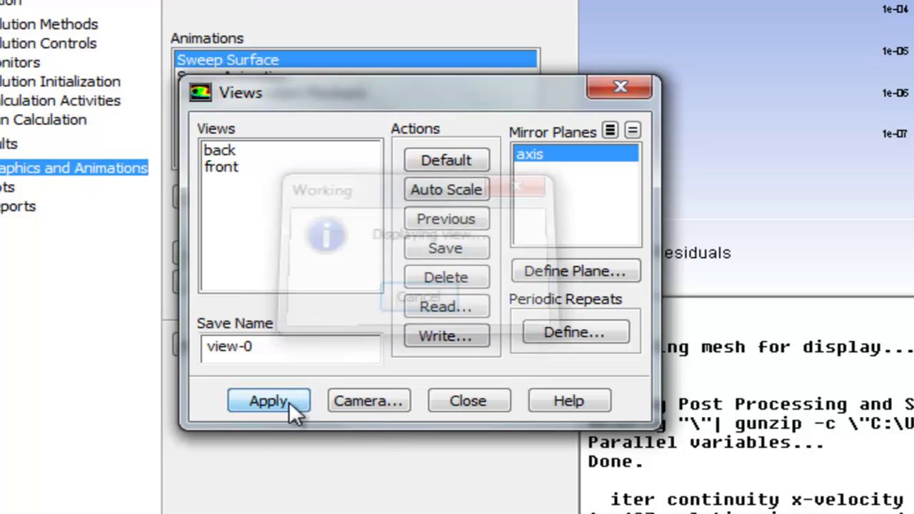
pyautogui.click(466, 400)
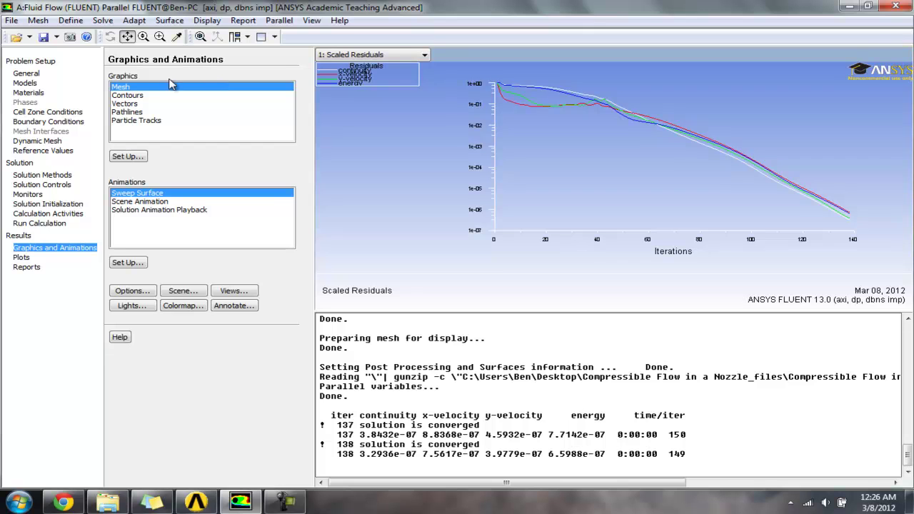
# Choose Vectors as the graphic and set its colouring to Velocity > Mach Number
pyautogui.click(135, 105)
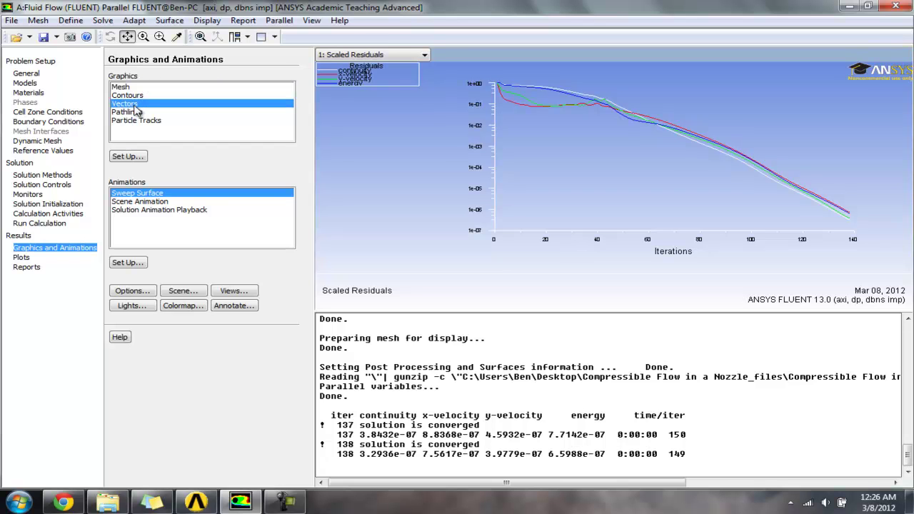
pyautogui.click(133, 156)
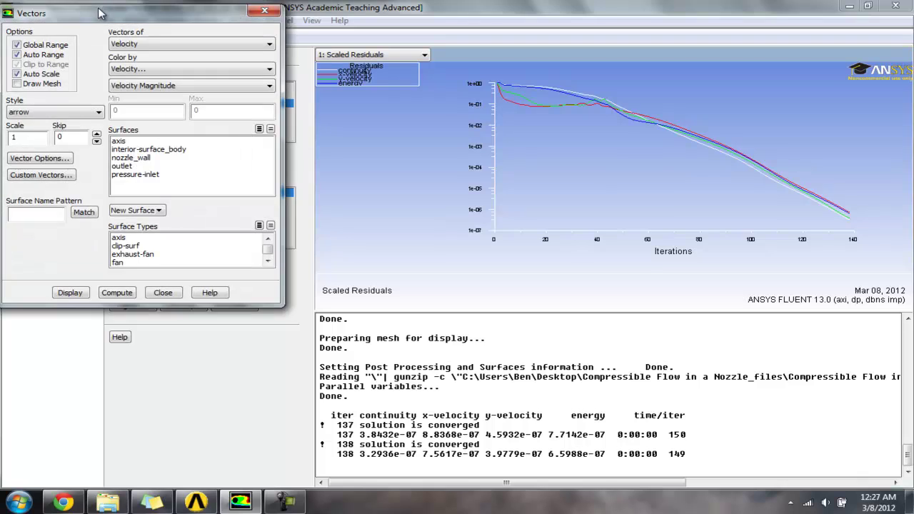
pyautogui.moveTo(105, 17); pyautogui.dragTo(237, 62)
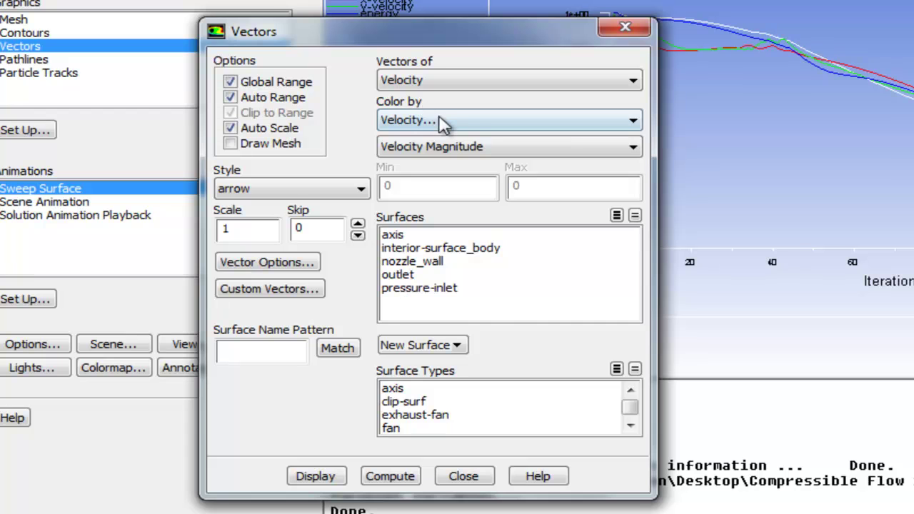
pyautogui.click(467, 146)
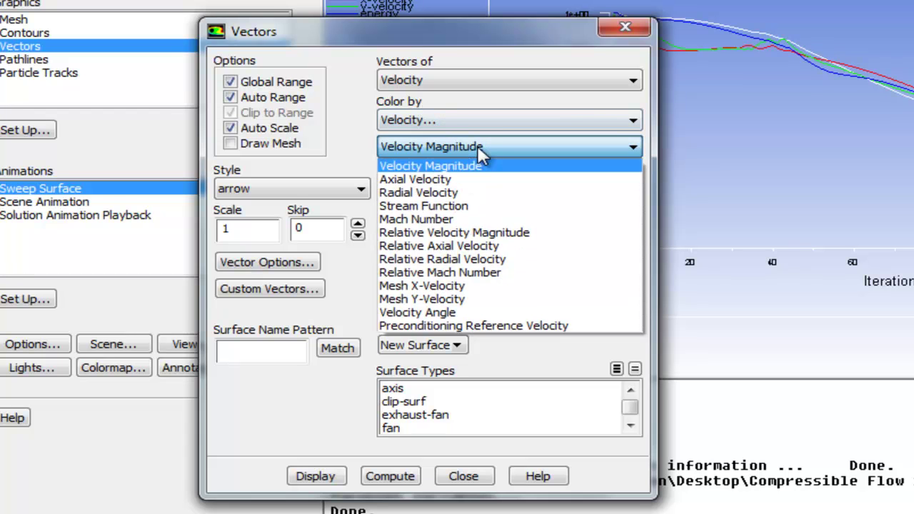
pyautogui.click(451, 221)
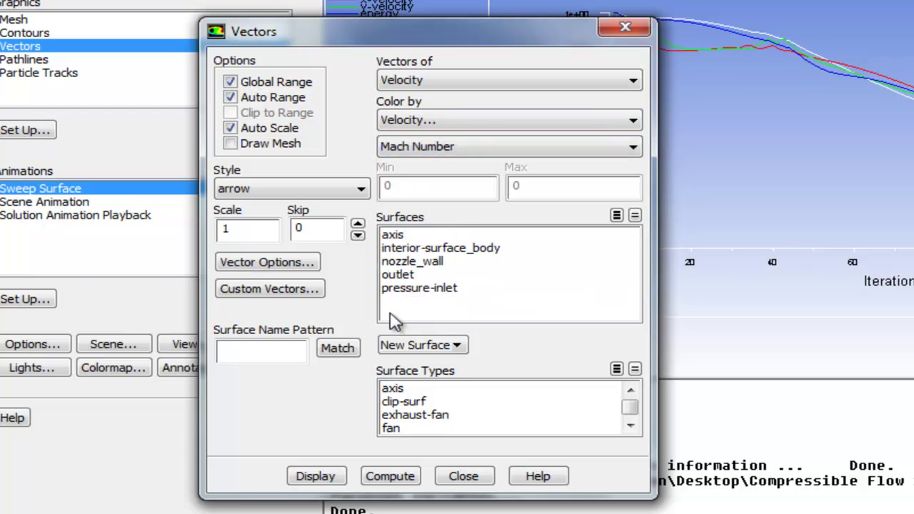
# Display the Mach-coloured velocity vectors, pan and zoom onto the nozzle, then close Vectors
pyautogui.click(318, 476)
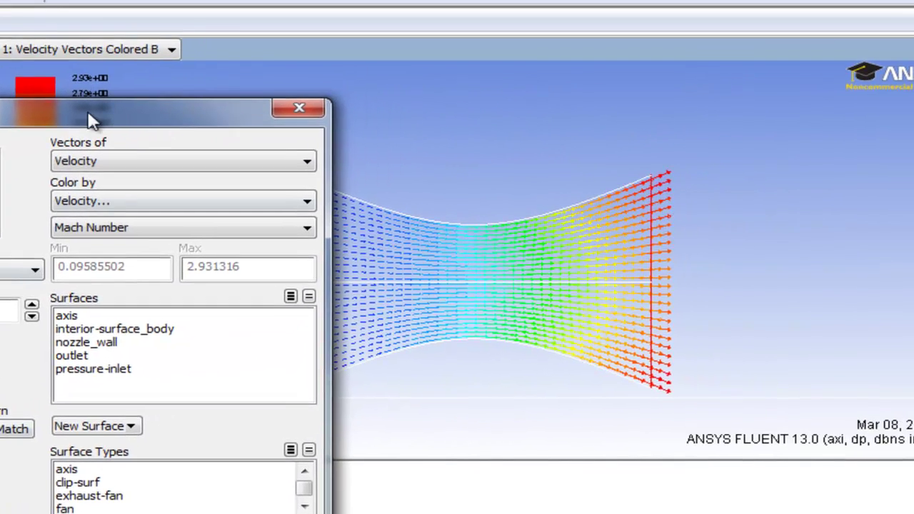
pyautogui.moveTo(94, 109); pyautogui.dragTo(0, 107)
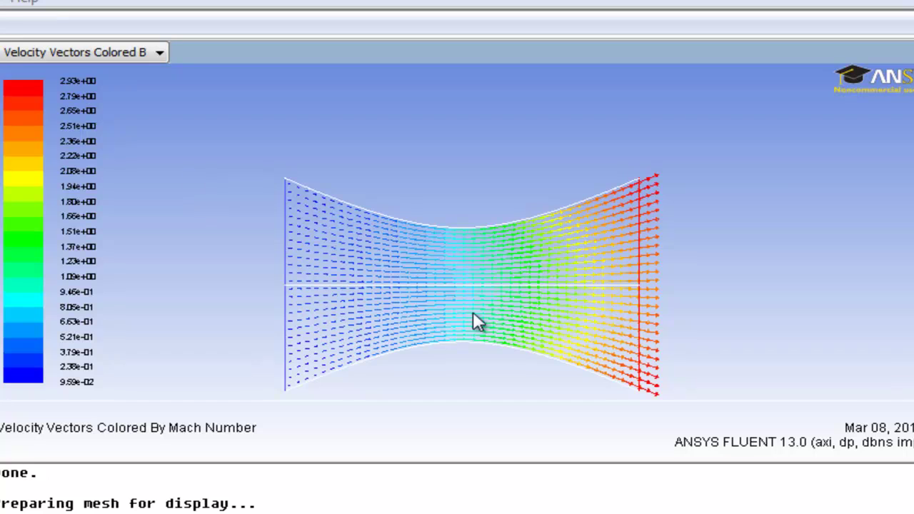
pyautogui.moveTo(473, 311); pyautogui.dragTo(476, 269)
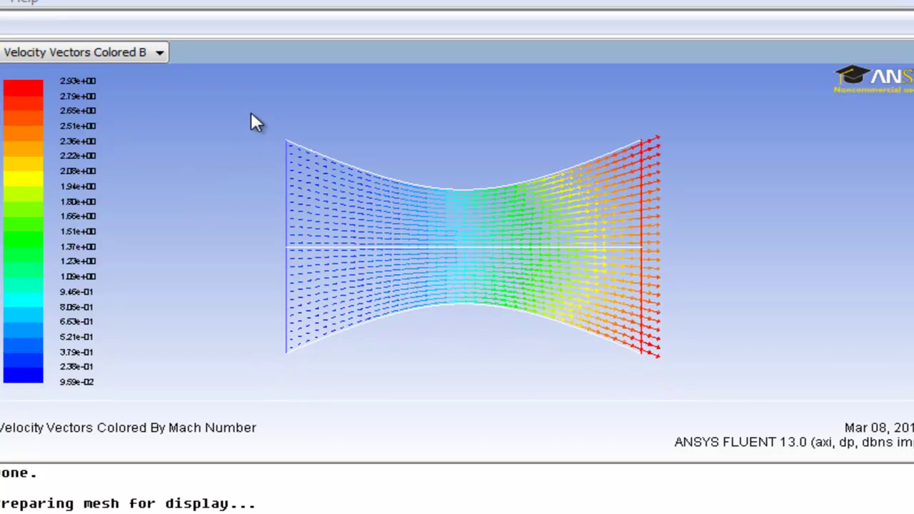
pyautogui.moveTo(251, 114); pyautogui.dragTo(727, 374, button='middle')
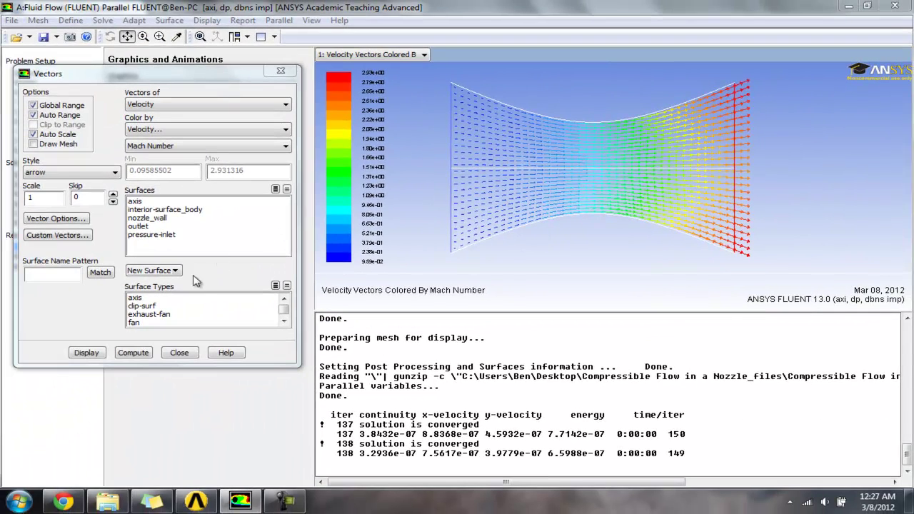
pyautogui.click(188, 351)
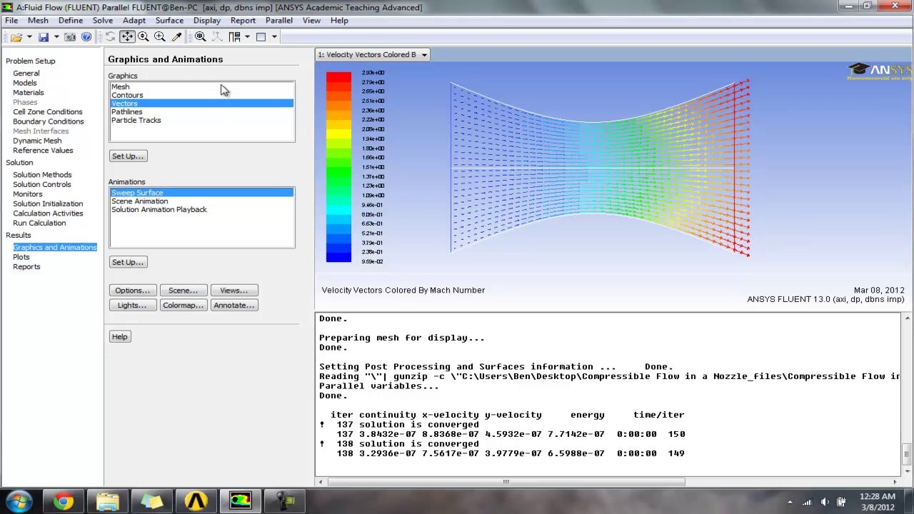
# Configure a filled static pressure Contours plot with levels raised from 20 to 40
pyautogui.click(140, 95)
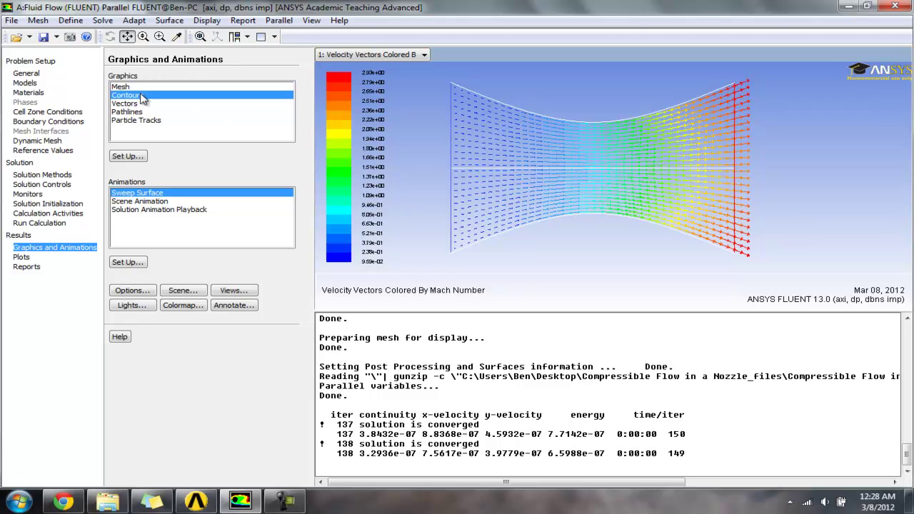
pyautogui.click(131, 157)
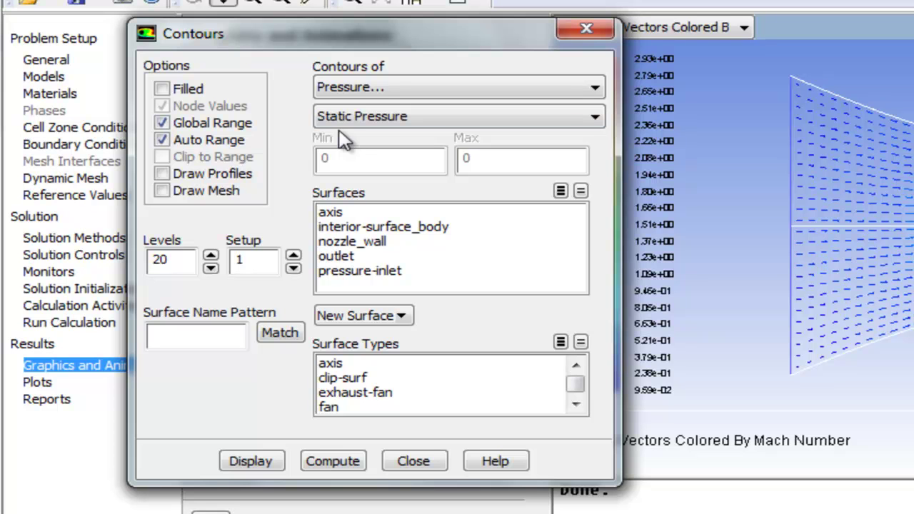
pyautogui.click(163, 89)
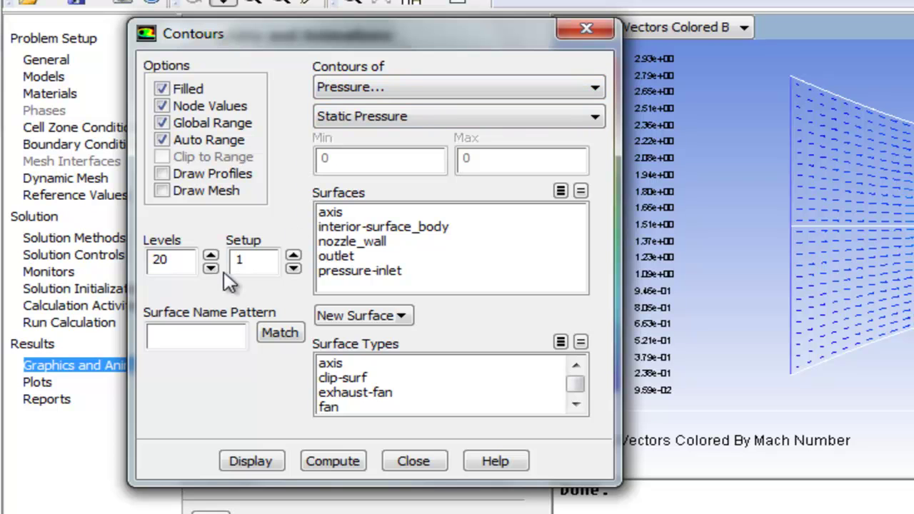
pyautogui.doubleClick(184, 259)
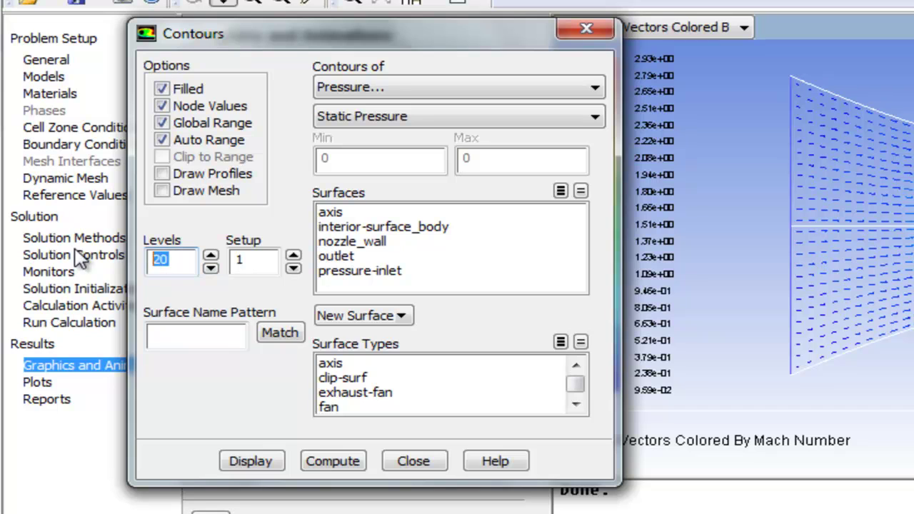
pyautogui.write('40')
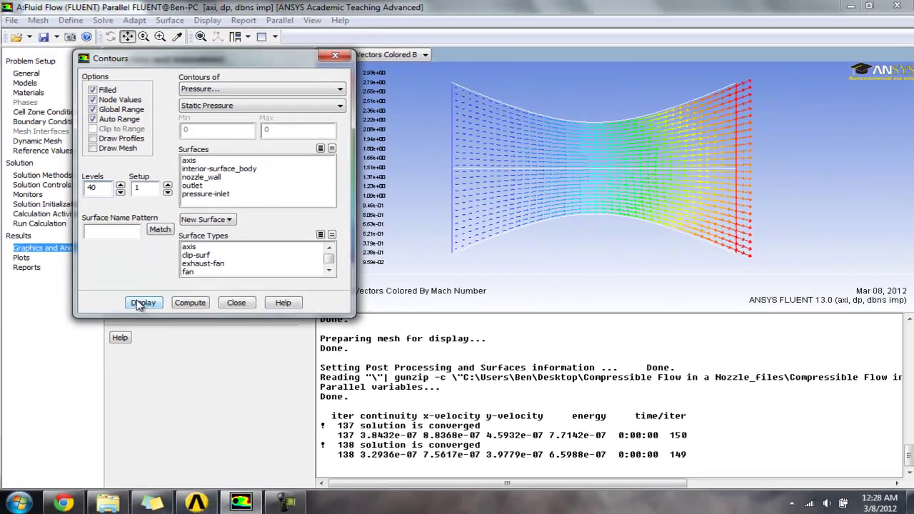
# Display the 40-level filled static pressure contours and uncover the colour legend
pyautogui.click(197, 381)
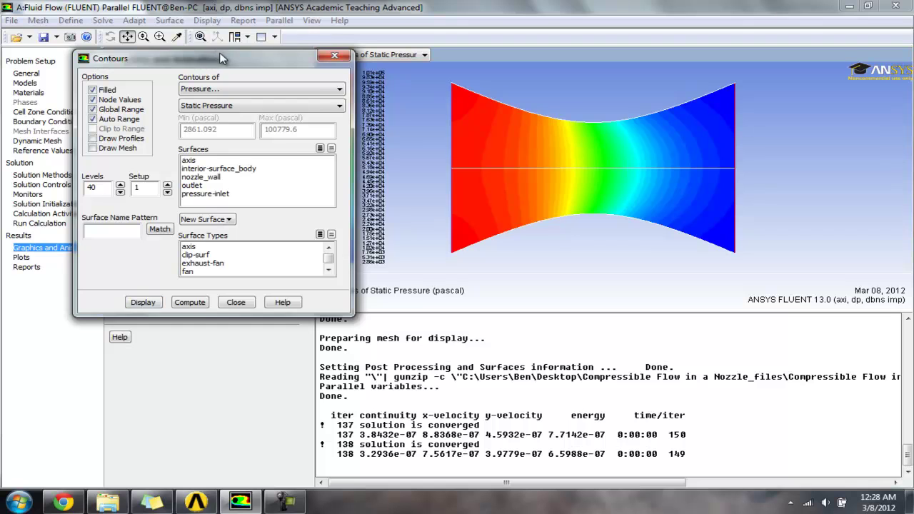
pyautogui.moveTo(221, 59); pyautogui.dragTo(180, 54)
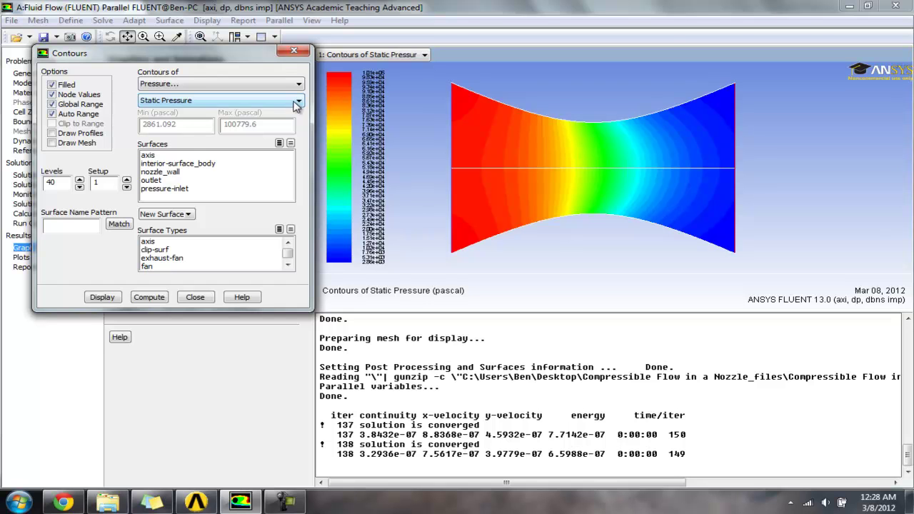
# Switch the contour quantity to Total Pressure and redisplay the contours
pyautogui.click(296, 104)
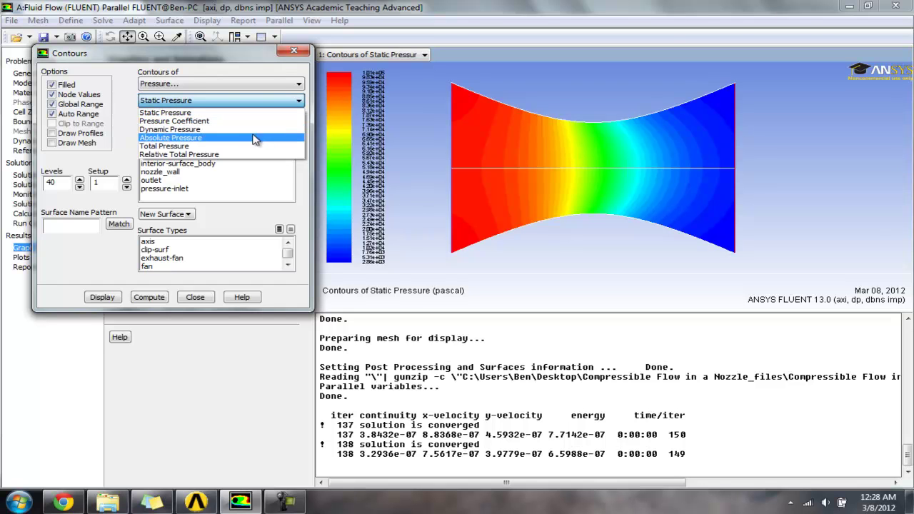
pyautogui.click(255, 146)
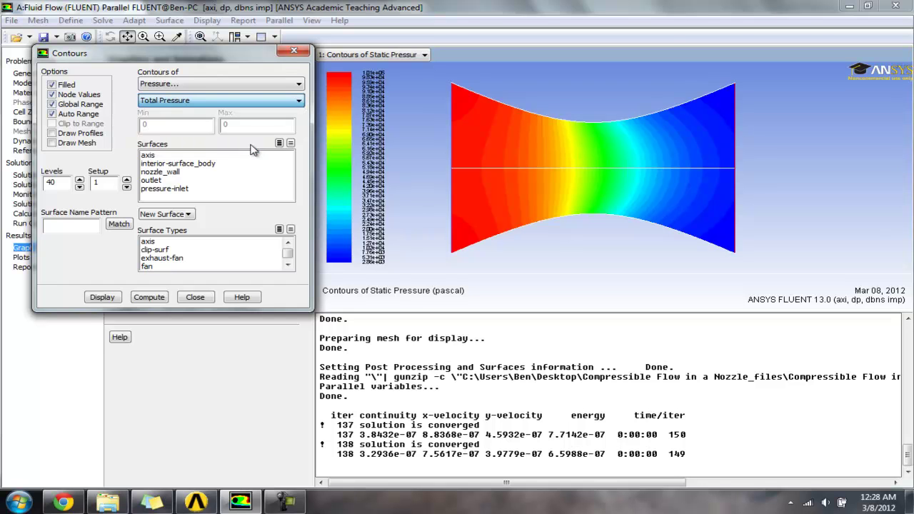
pyautogui.click(102, 296)
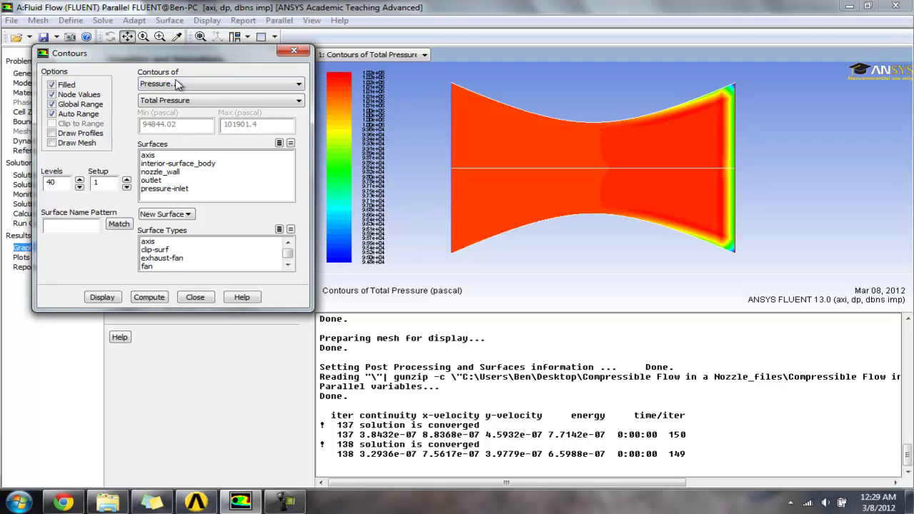
# Display Velocity > Mach Number contours, then close the Contours dialog
pyautogui.click(214, 85)
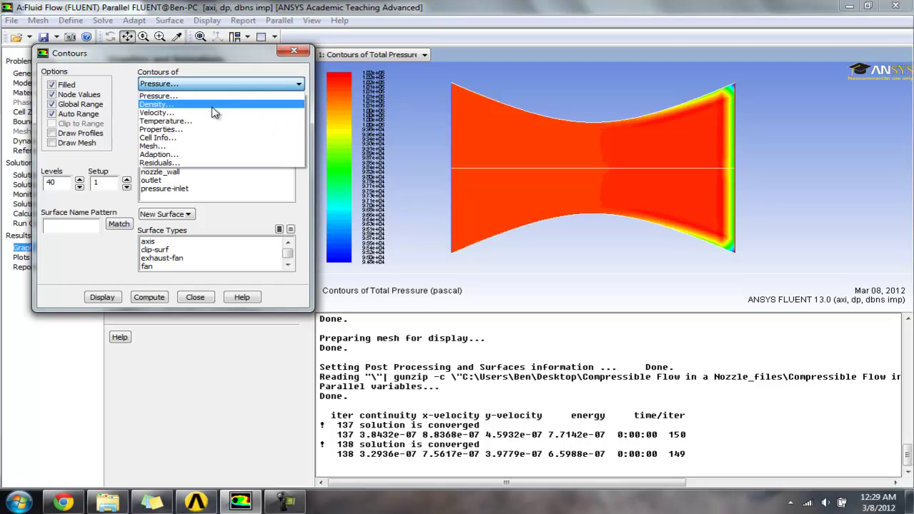
pyautogui.click(213, 112)
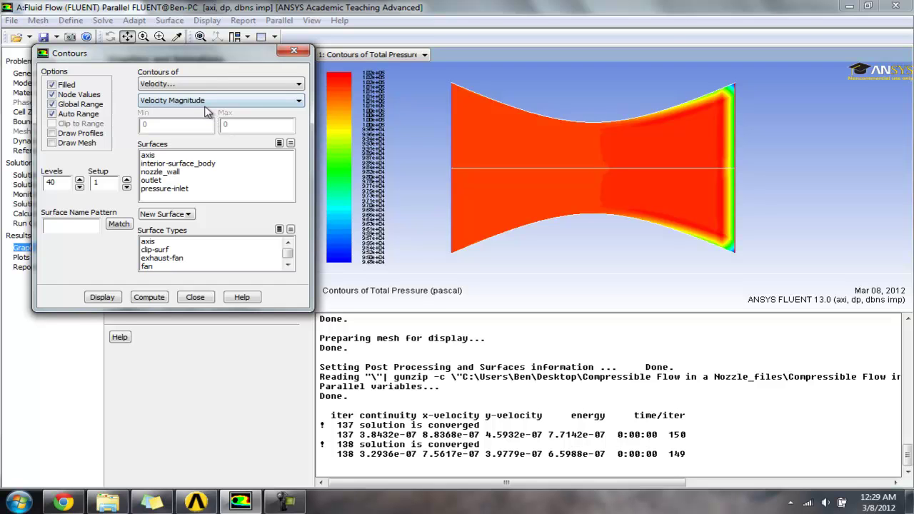
pyautogui.click(243, 103)
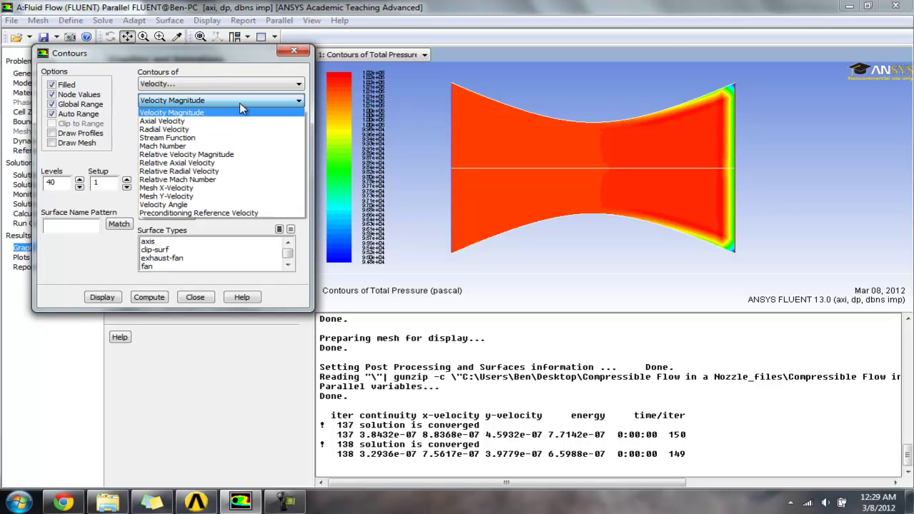
pyautogui.click(219, 149)
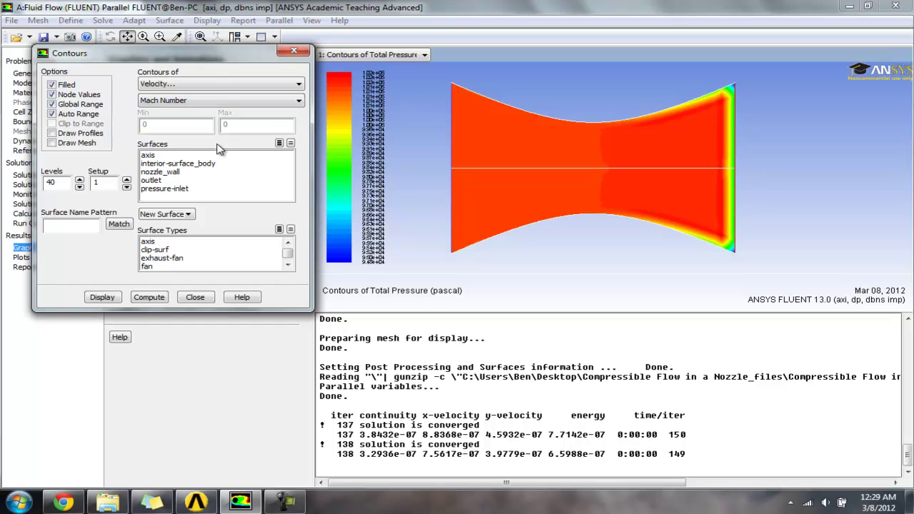
pyautogui.click(111, 298)
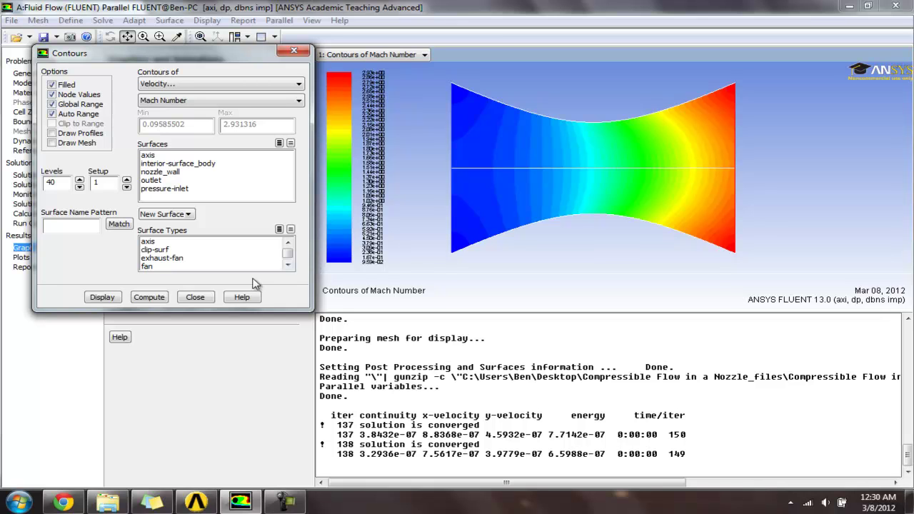
pyautogui.click(206, 298)
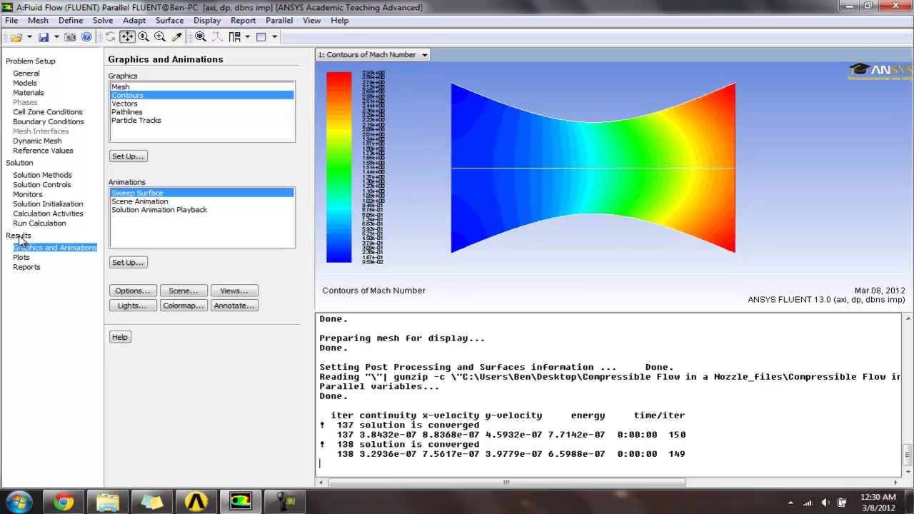
# Create a static pressure XY Plot under Plots using the axis and nozzle_wall surfaces
pyautogui.click(23, 258)
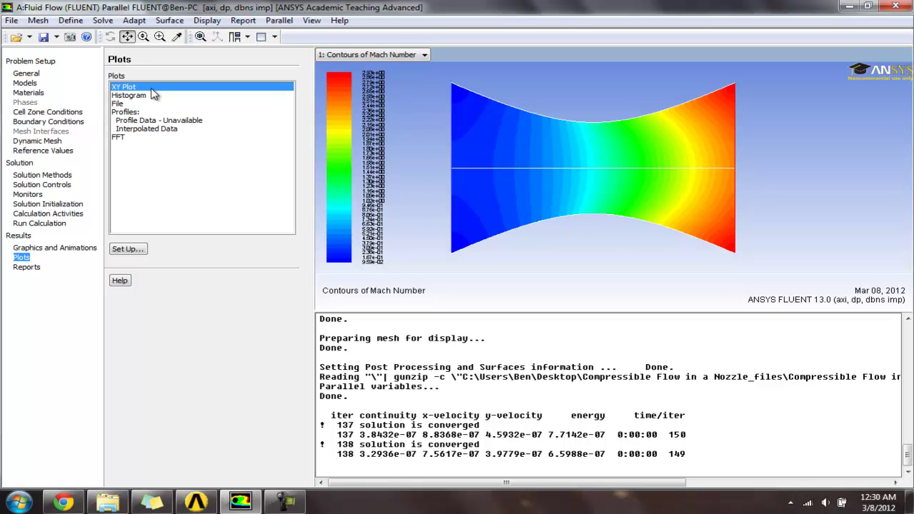
pyautogui.click(128, 250)
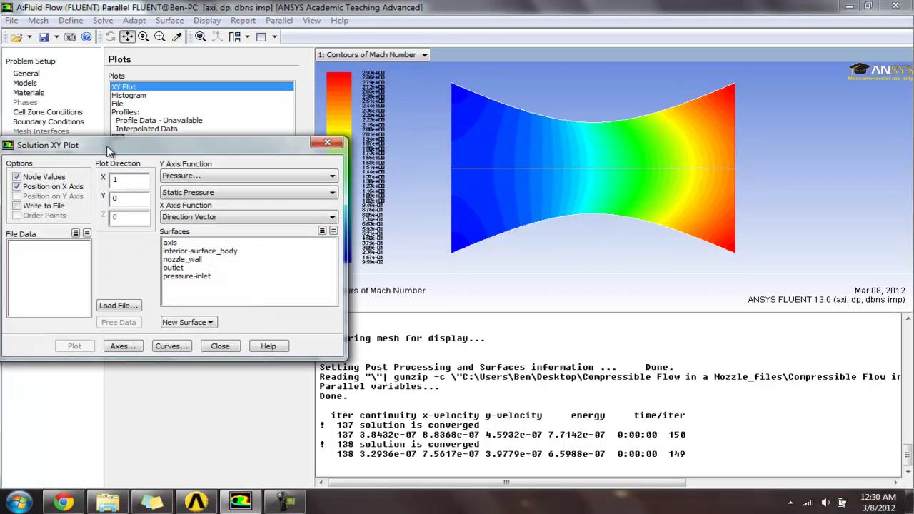
pyautogui.moveTo(108, 151); pyautogui.dragTo(164, 66)
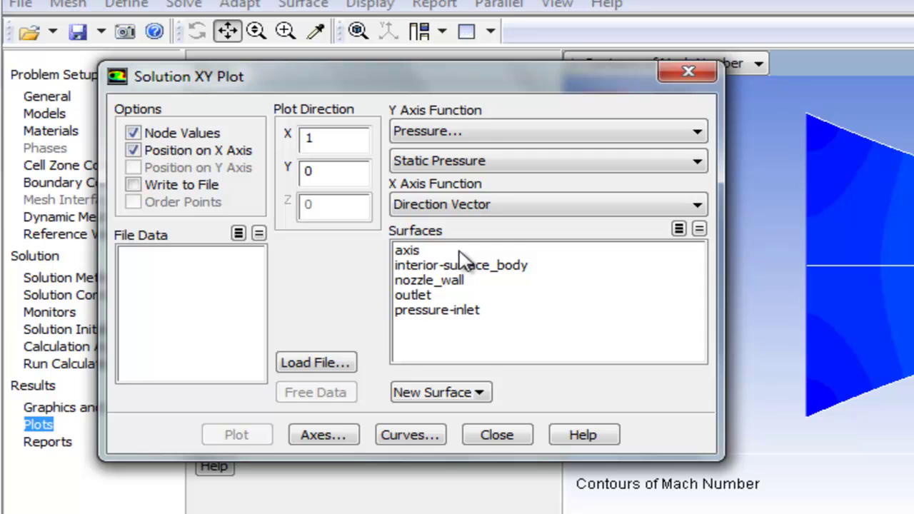
pyautogui.click(460, 254)
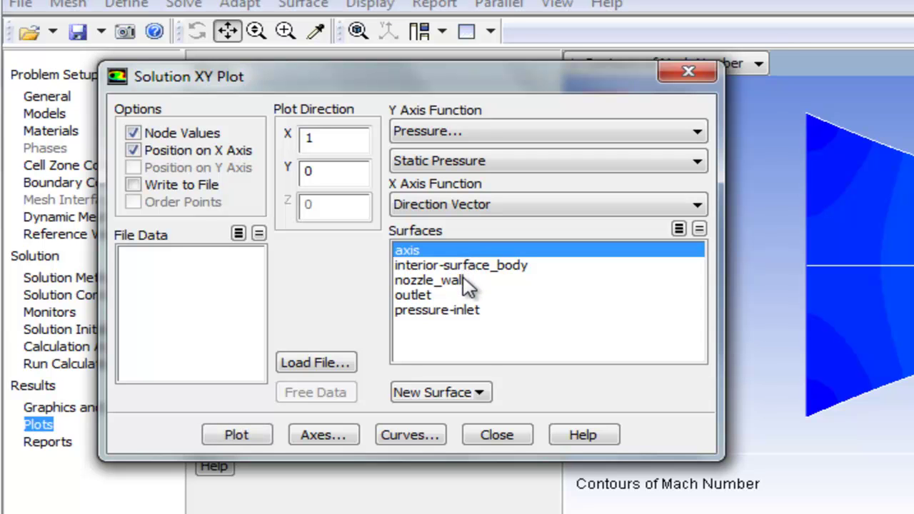
pyautogui.click(467, 288)
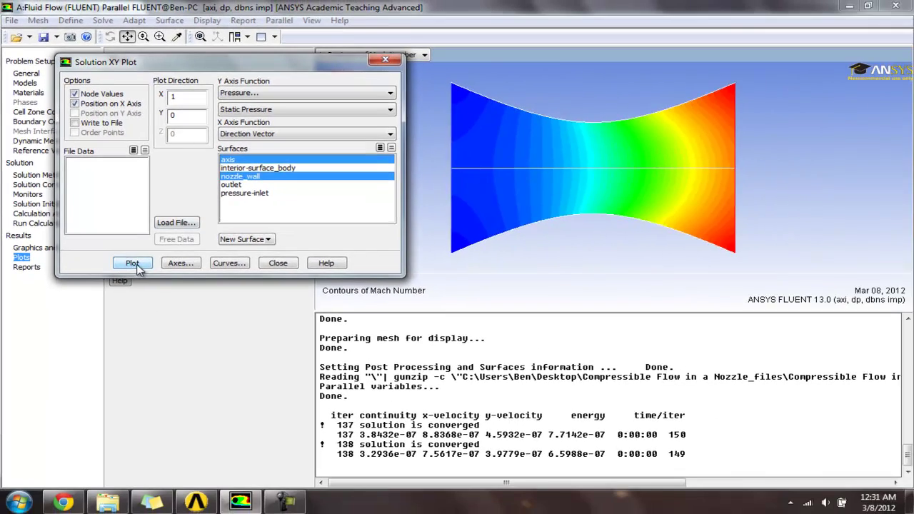
# Draw the static pressure versus position curves for axis and nozzle_wall
pyautogui.click(133, 263)
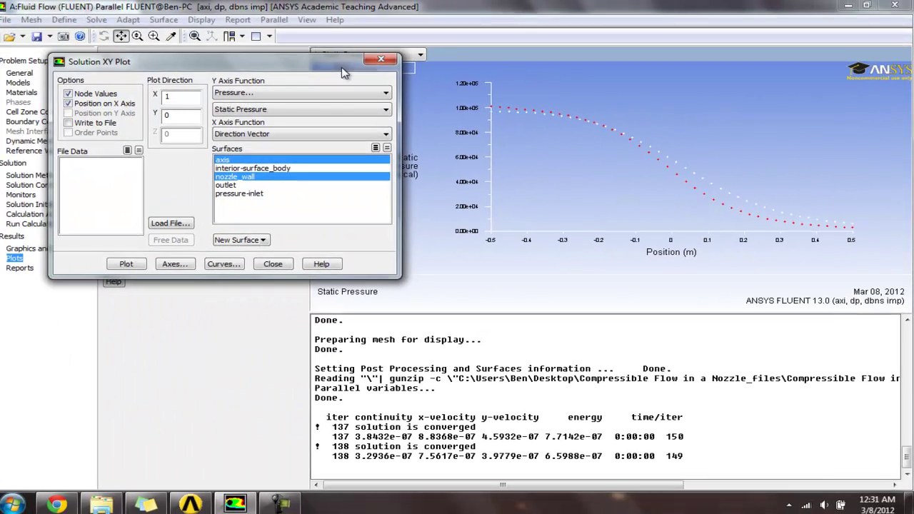
pyautogui.moveTo(320, 71); pyautogui.dragTo(306, 73)
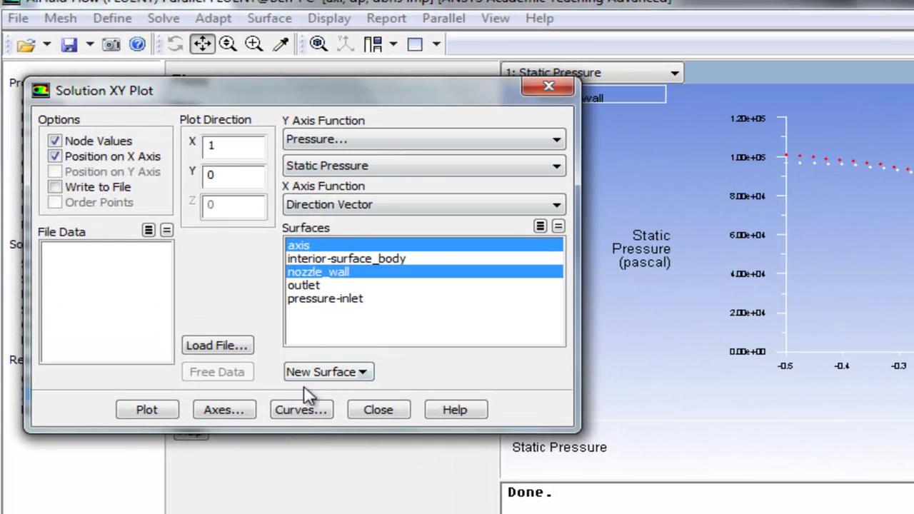
# Restyle axis curve 0 as a solid line with no point markers
pyautogui.click(298, 406)
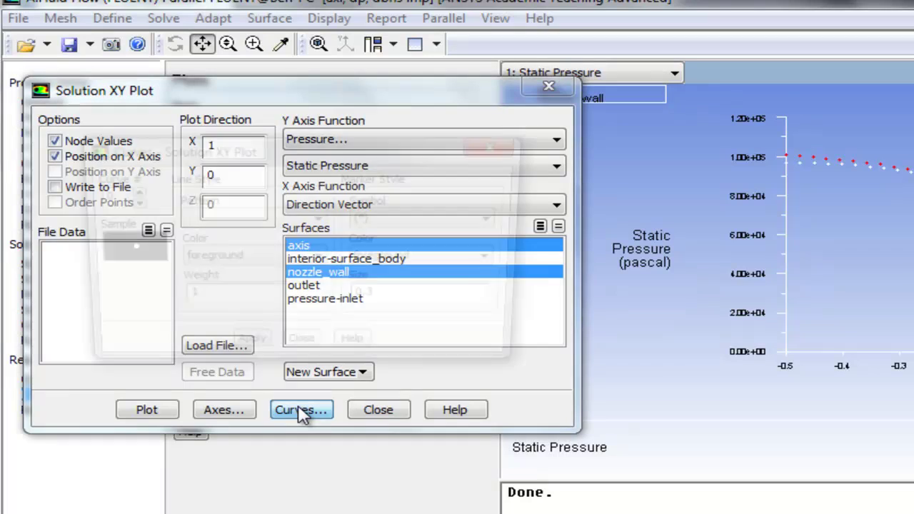
pyautogui.click(102, 197)
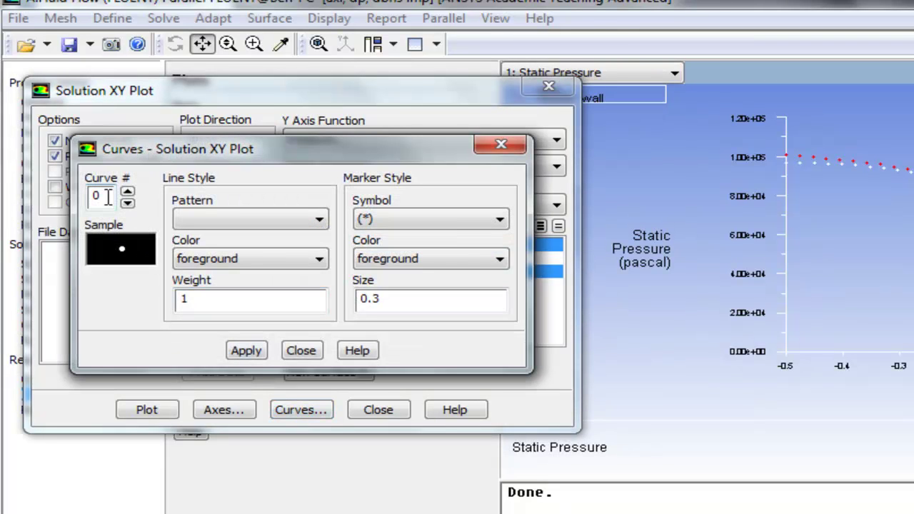
pyautogui.doubleClick(100, 197)
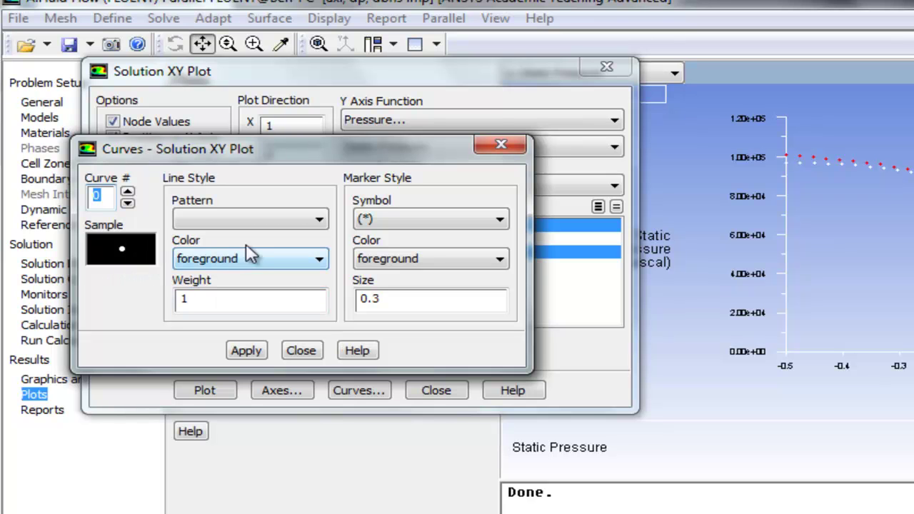
pyautogui.click(376, 229)
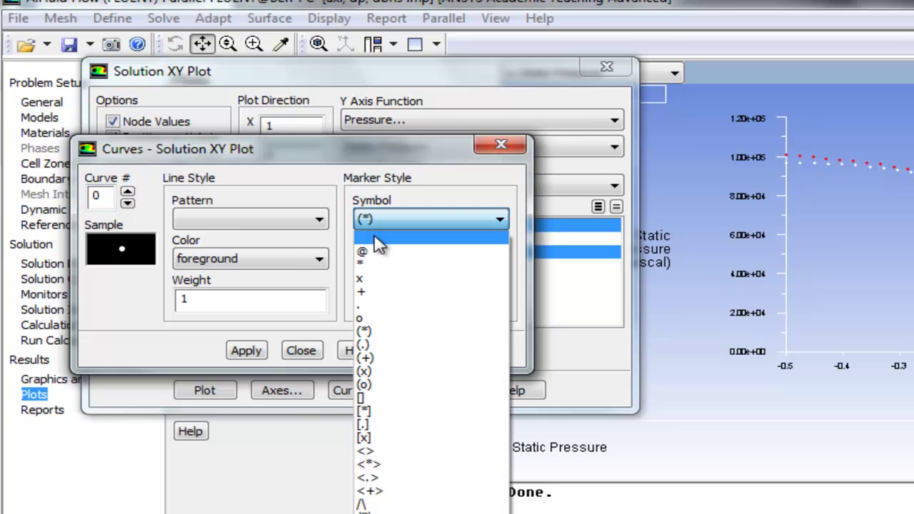
pyautogui.click(374, 239)
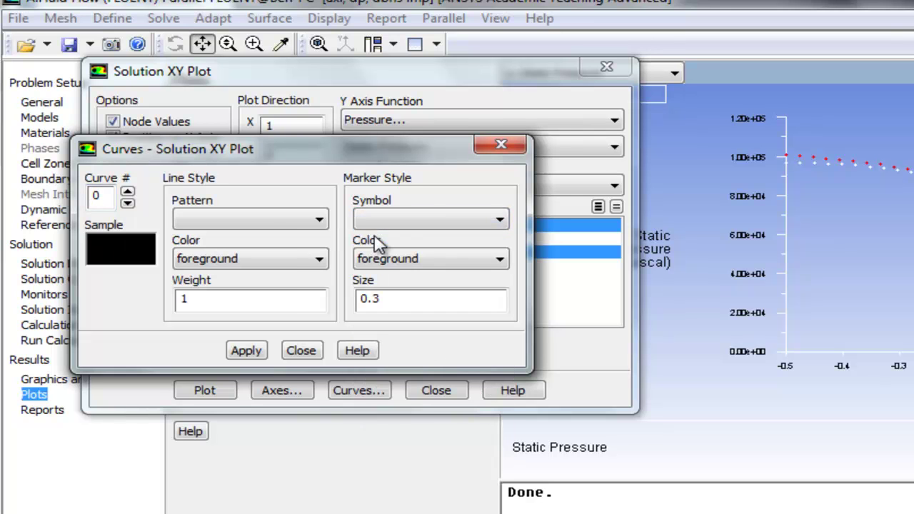
pyautogui.click(256, 218)
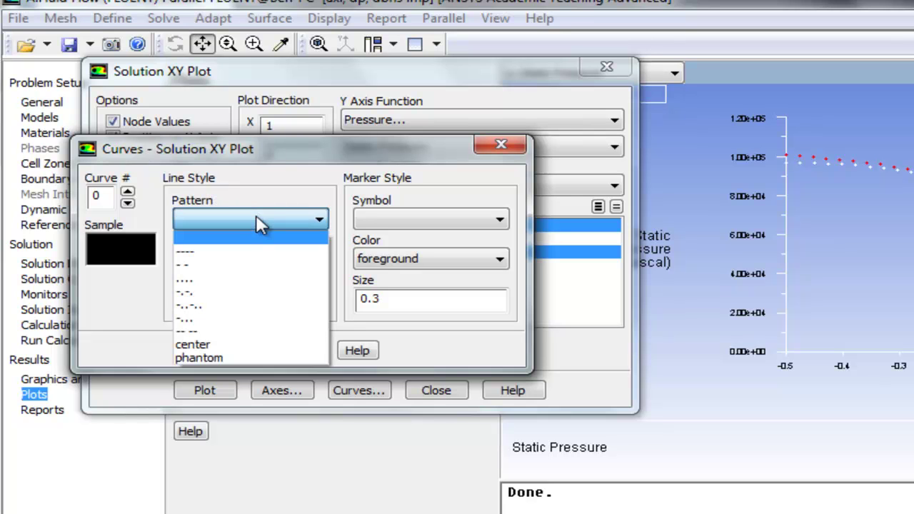
pyautogui.click(232, 257)
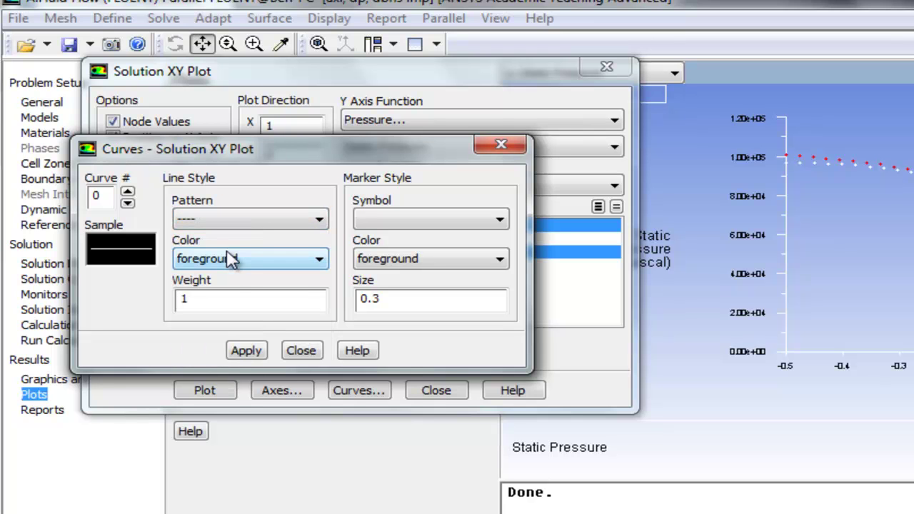
pyautogui.click(246, 353)
# Restyle wall curve 1 as a solid red line without markers, then close the Curves settings
pyautogui.click(127, 192)
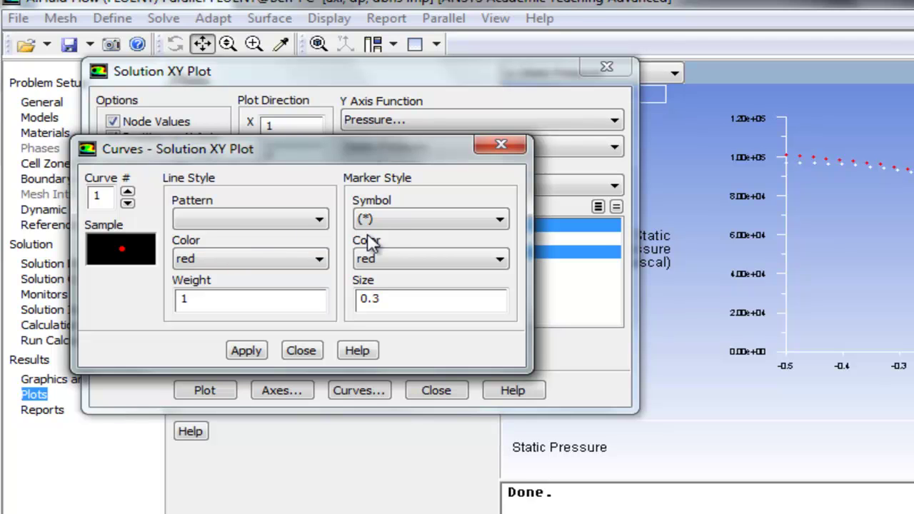
pyautogui.click(391, 221)
pyautogui.click(385, 243)
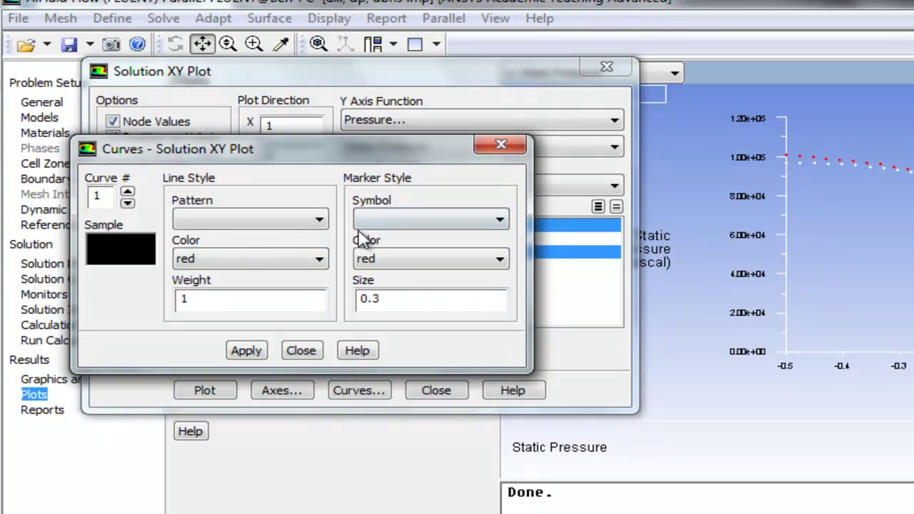
pyautogui.click(275, 223)
pyautogui.click(250, 255)
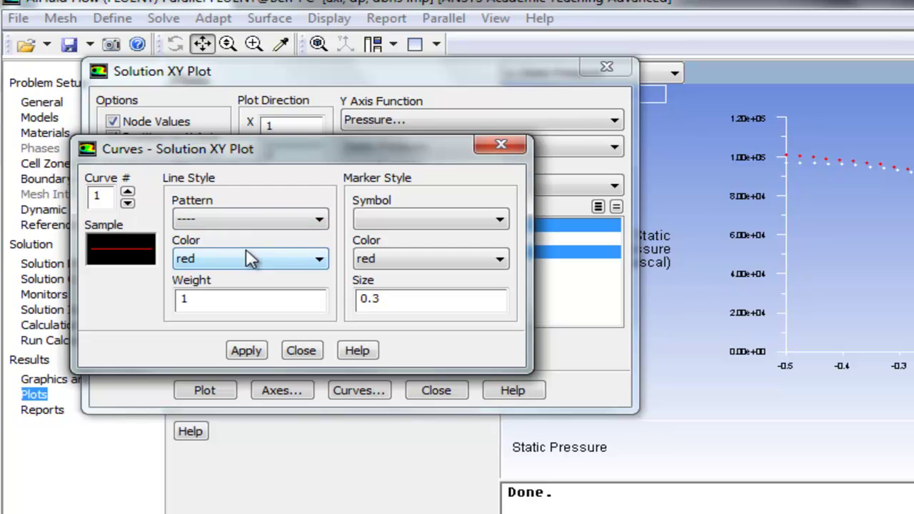
pyautogui.click(241, 351)
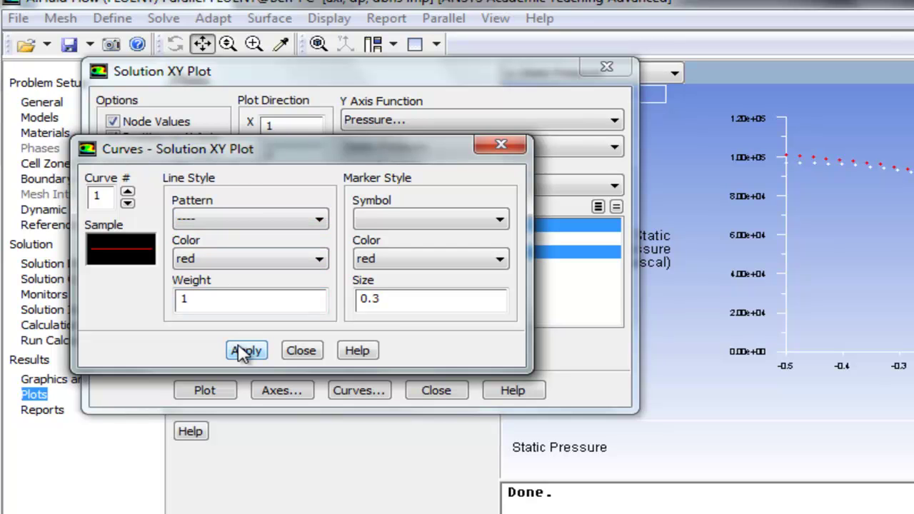
pyautogui.click(301, 350)
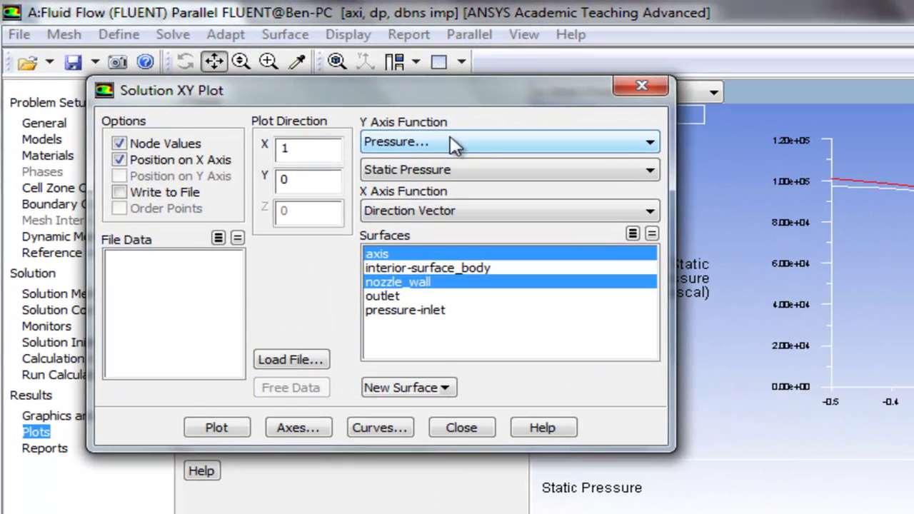
# Change the Y-axis function from static pressure to Velocity > Mach Number
pyautogui.click(460, 146)
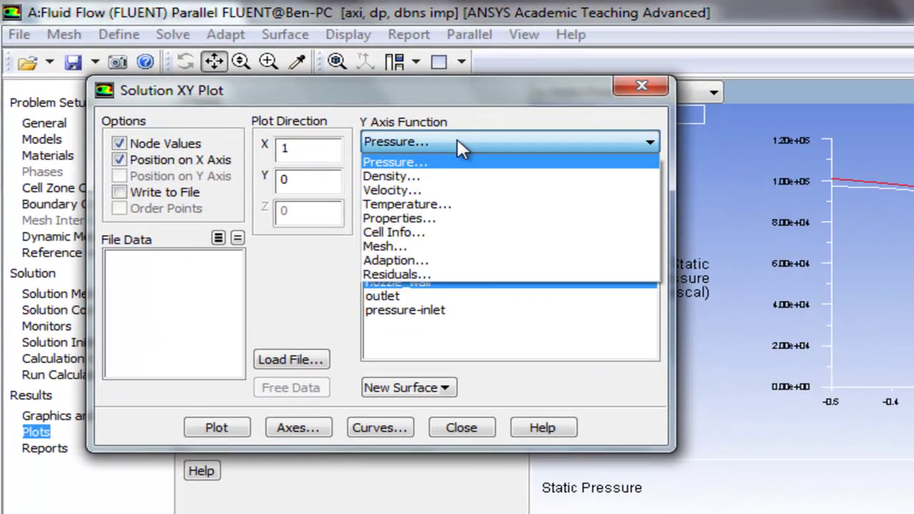
pyautogui.click(467, 192)
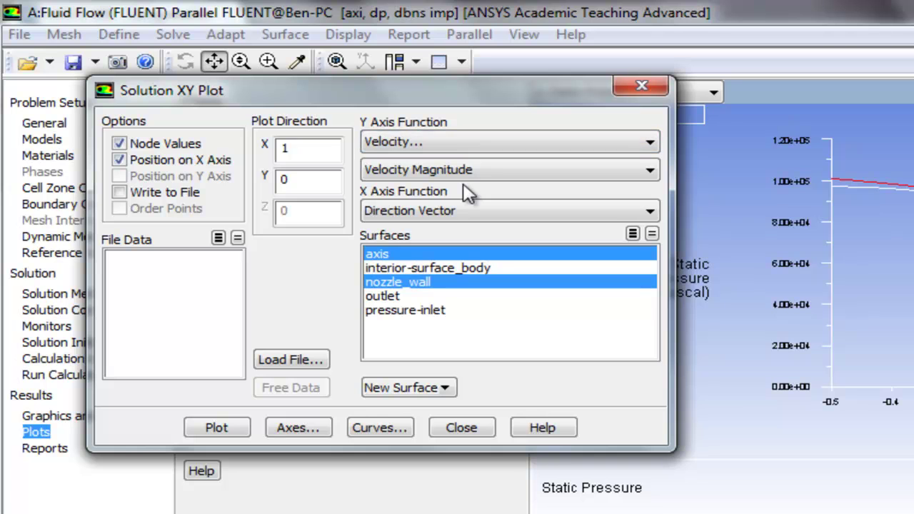
pyautogui.click(525, 184)
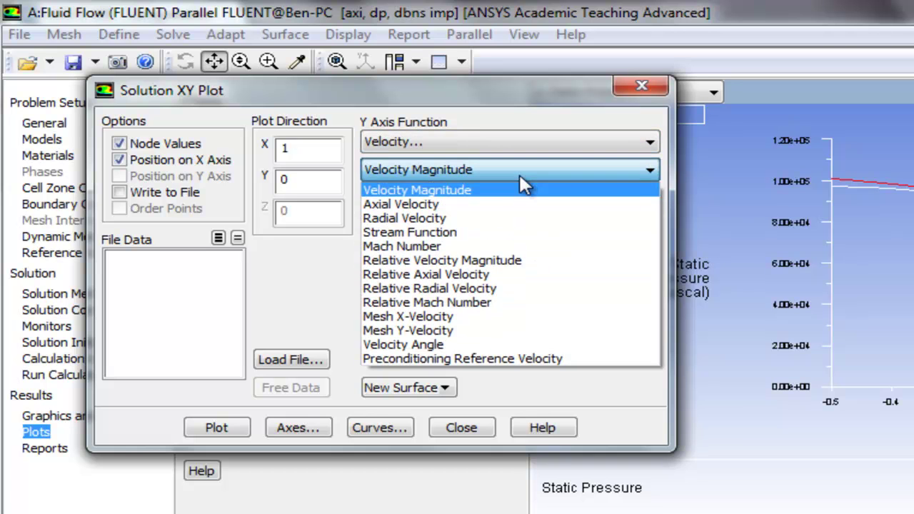
pyautogui.click(486, 247)
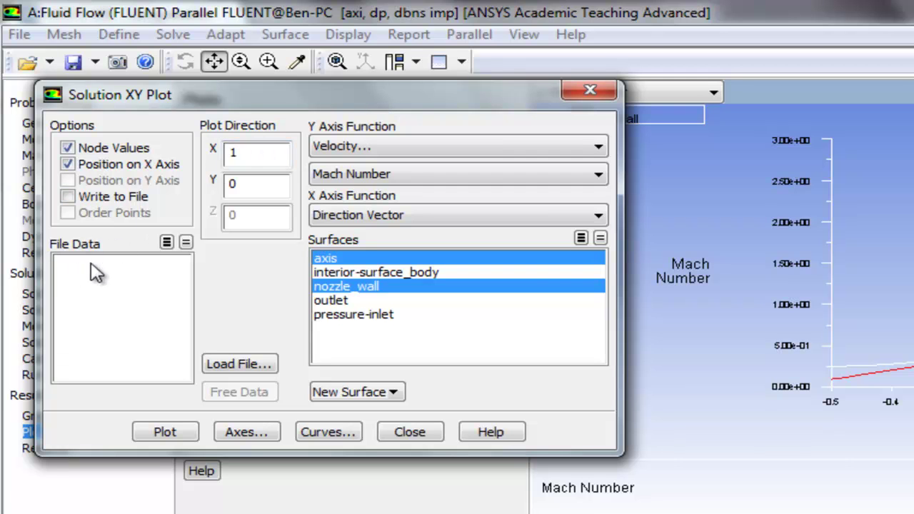
# Load mach_1D.xy from the Desktop and replot it alongside the axis and wall Mach curves
pyautogui.click(245, 366)
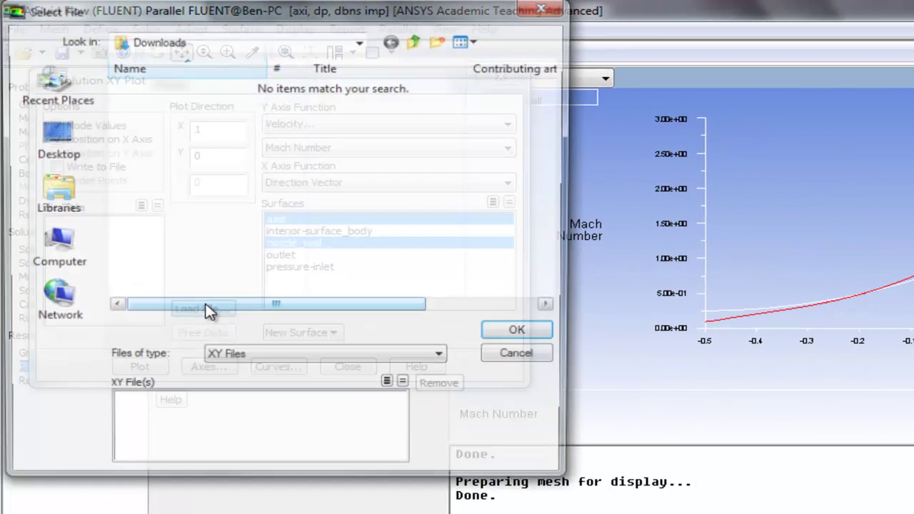
pyautogui.click(54, 151)
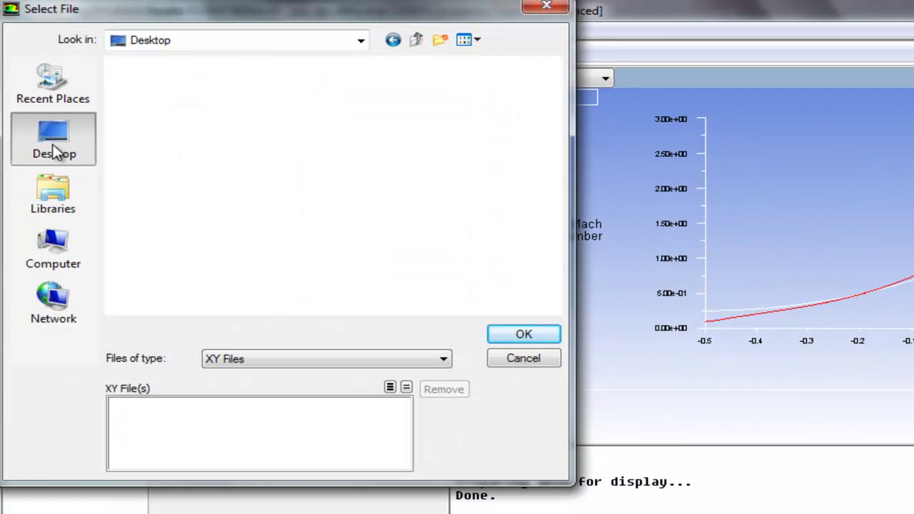
pyautogui.moveTo(554, 143); pyautogui.dragTo(554, 270)
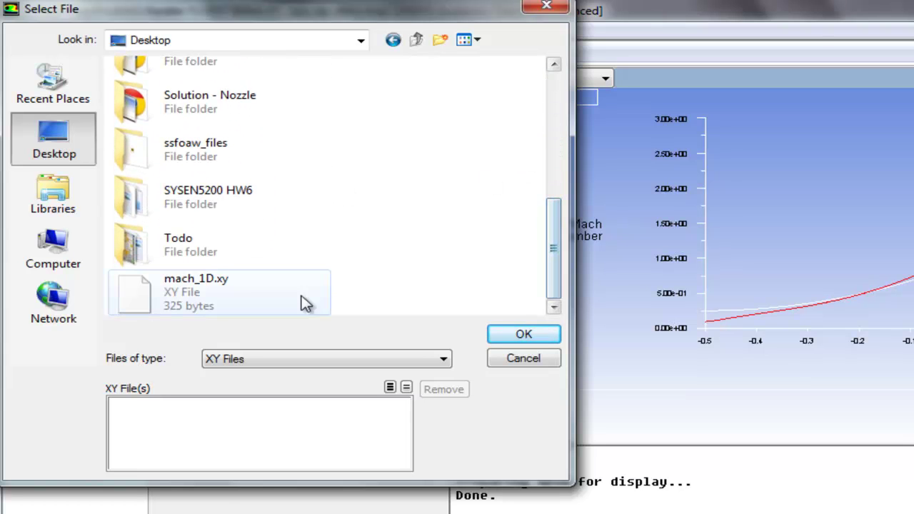
pyautogui.doubleClick(212, 306)
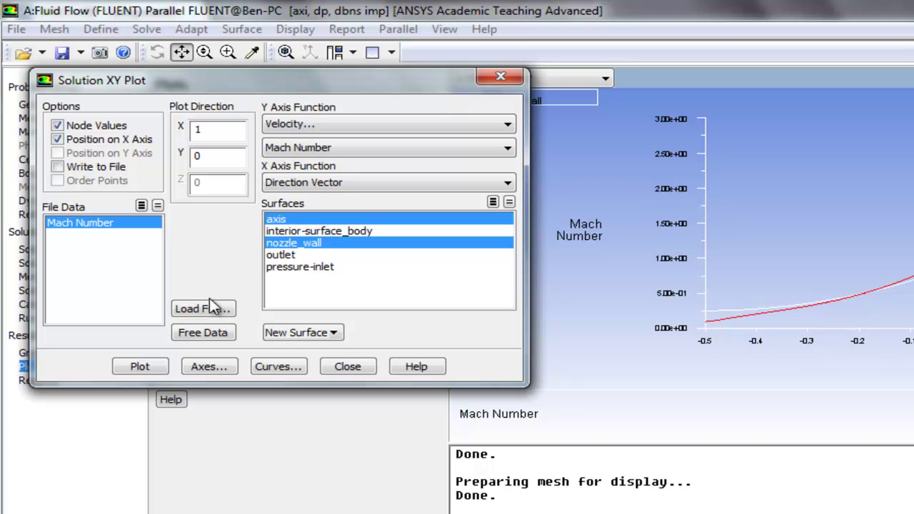
pyautogui.click(139, 366)
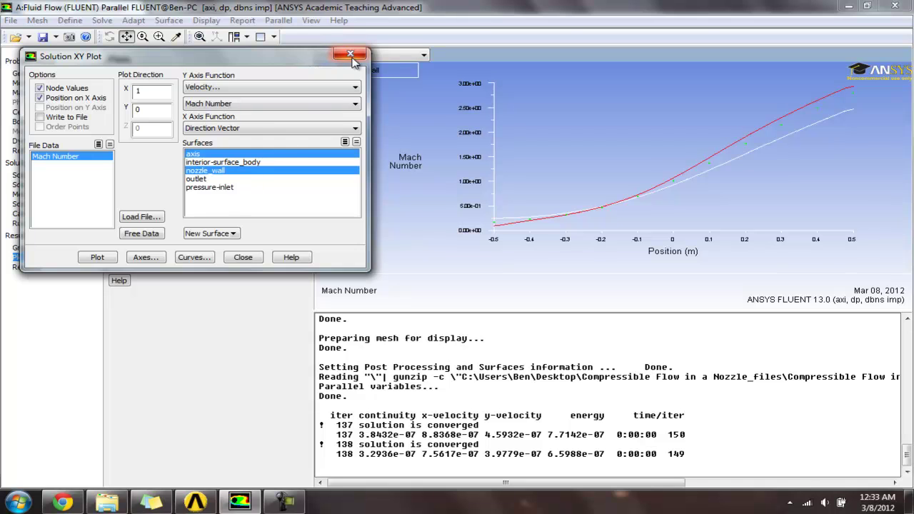
# Close the Solution XY Plot dialog and drag the console splitter down to enlarge the Mach plot
pyautogui.click(351, 56)
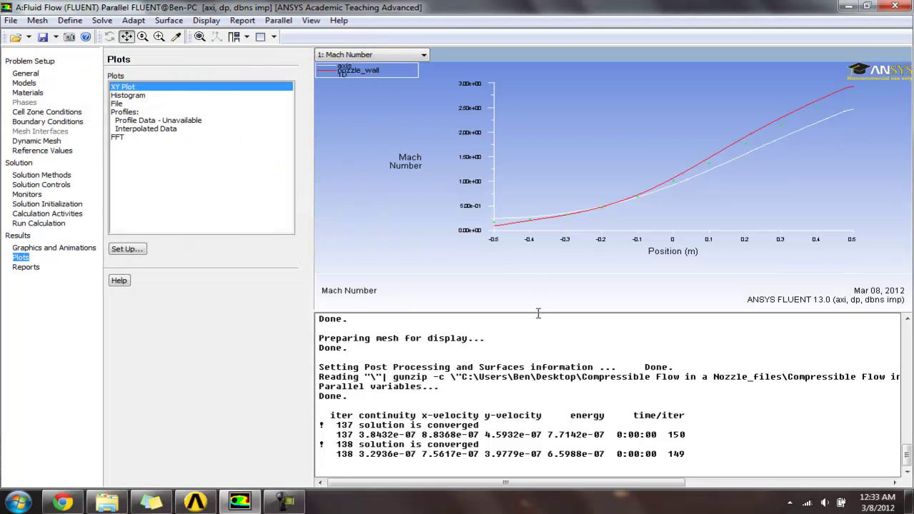
pyautogui.scroll(1, 537, 312)
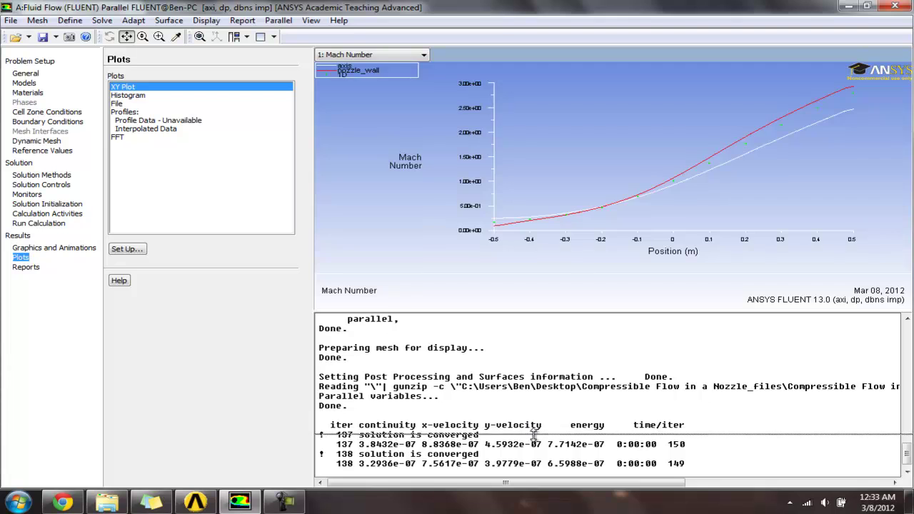
pyautogui.moveTo(536, 312); pyautogui.dragTo(536, 486)
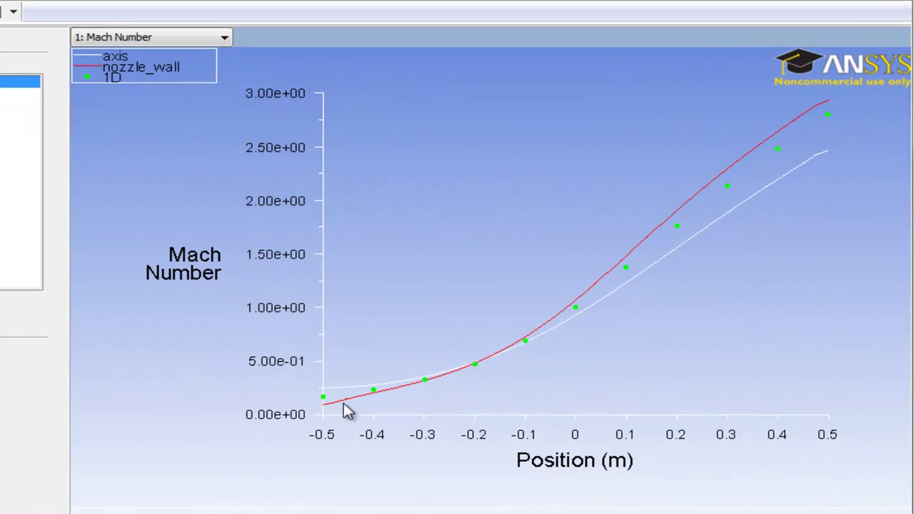